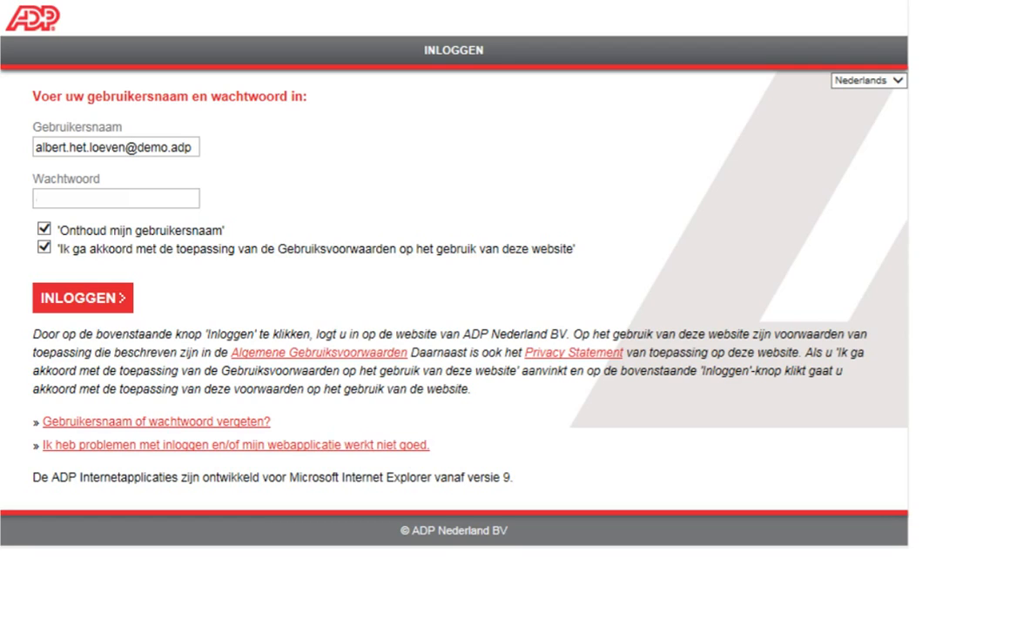
Step: Switch the login page language to English and log in to the ADP website
left_click(873, 87)
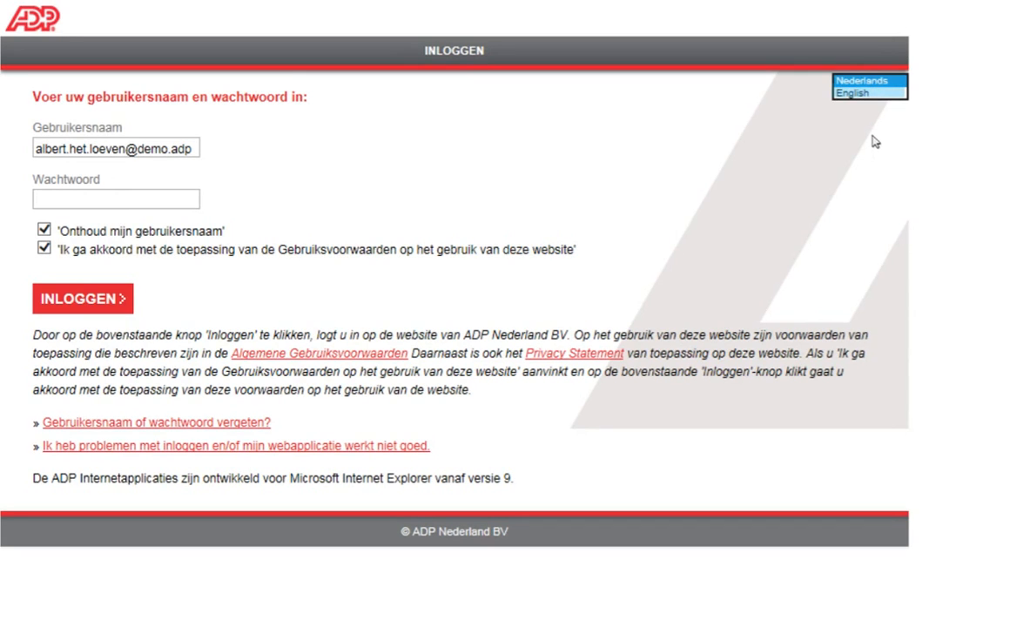
left_click(869, 93)
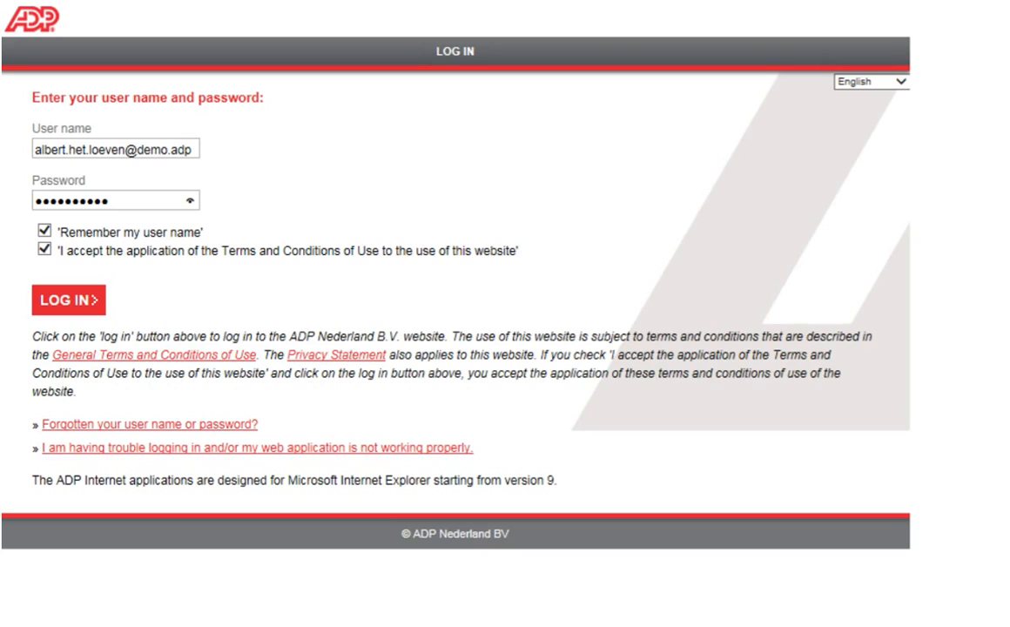
triple_click(186, 311)
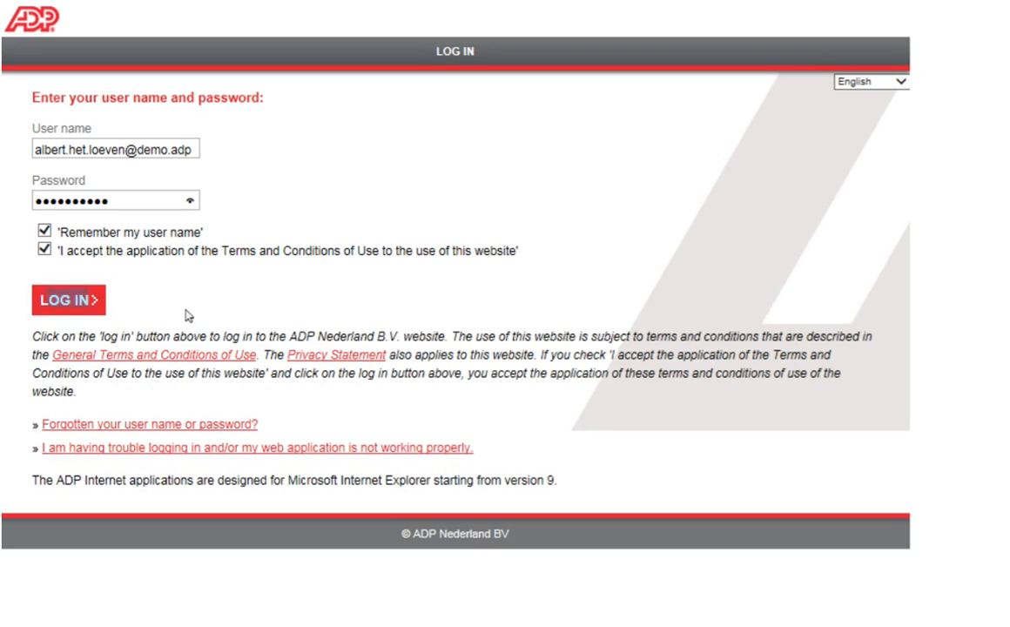
left_click(97, 295)
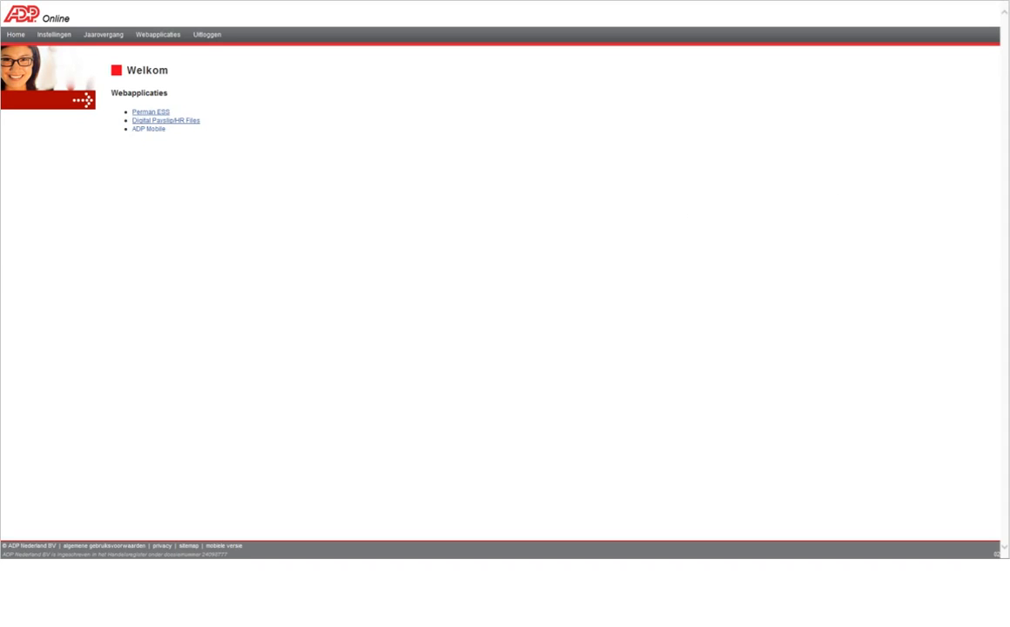
Step: Open the Perman ESS web application and switch its language to English
left_click(166, 113)
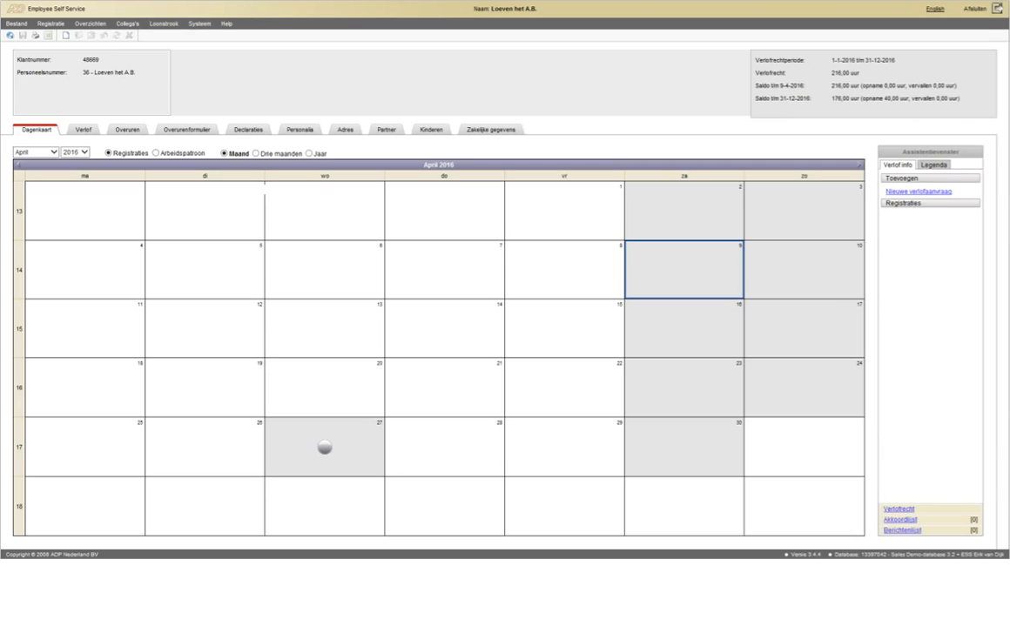
left_click(935, 9)
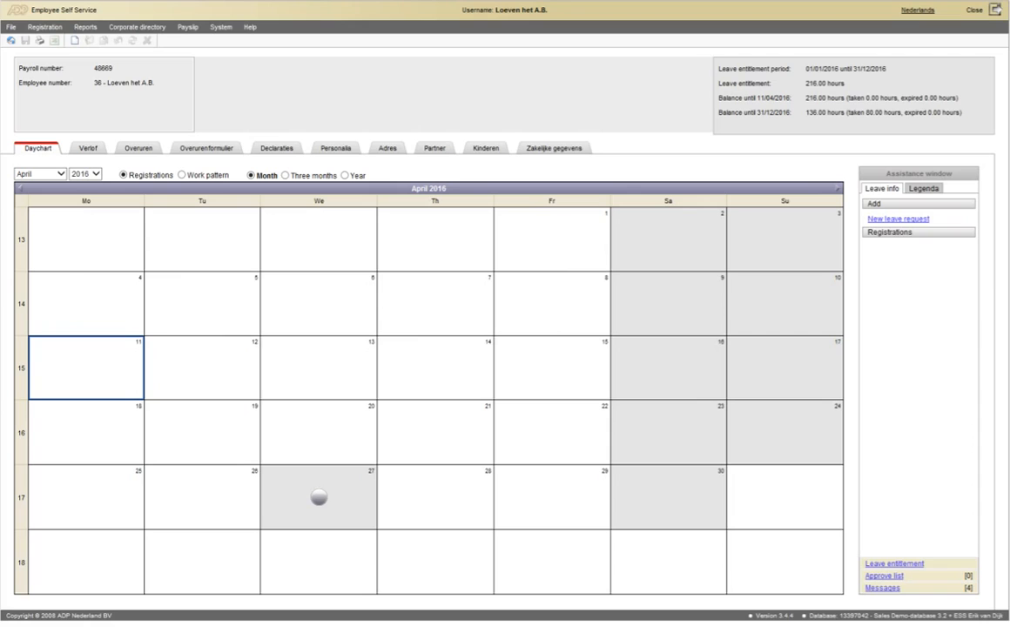
Step: Open the leave request form (Verlofaanvraag) and choose VA - Vakantie as the leave type
left_click(93, 152)
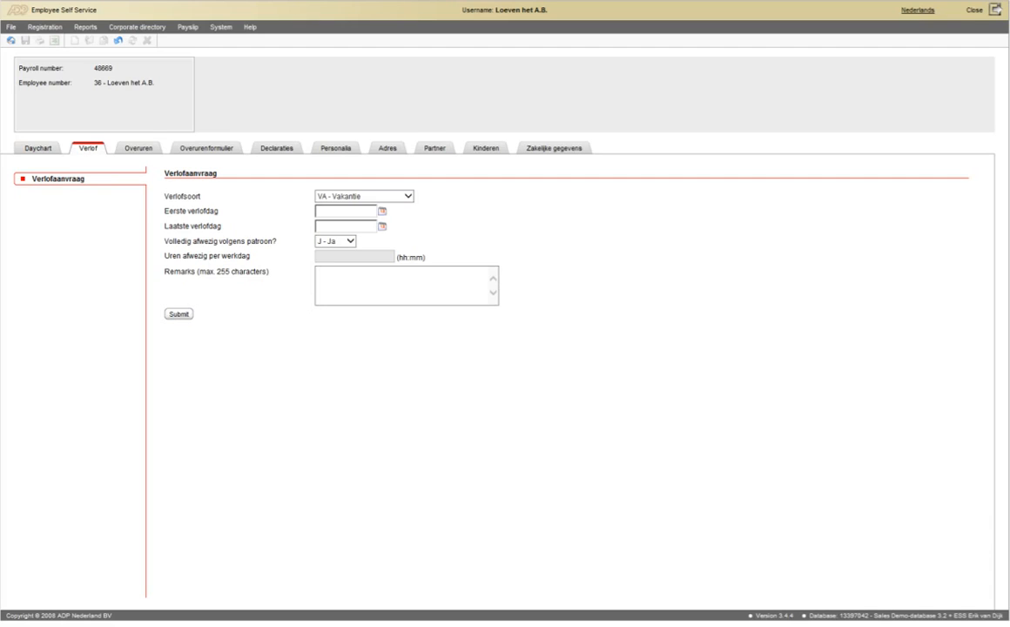
left_click(377, 203)
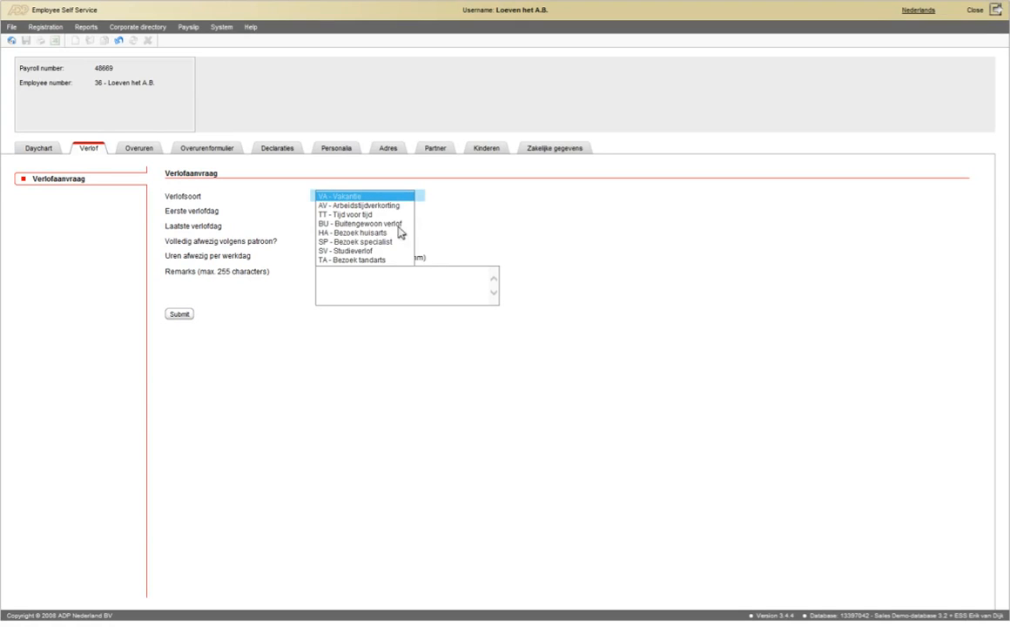
left_click(376, 197)
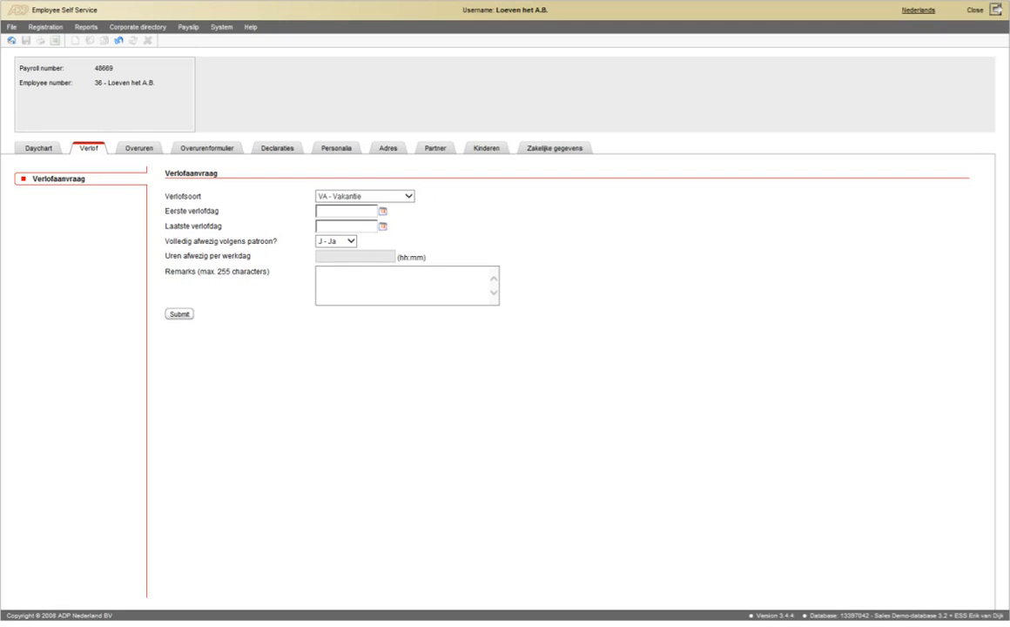
Step: Set the first leave day to 03/10/2016 and the last leave day to 06/10/2016
left_click(383, 214)
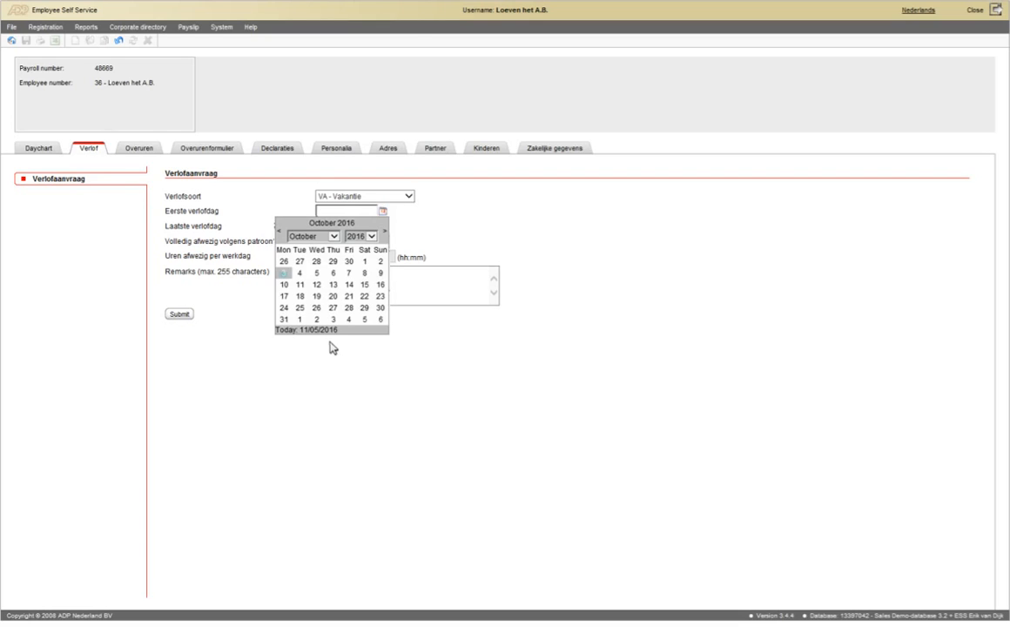
left_click(283, 275)
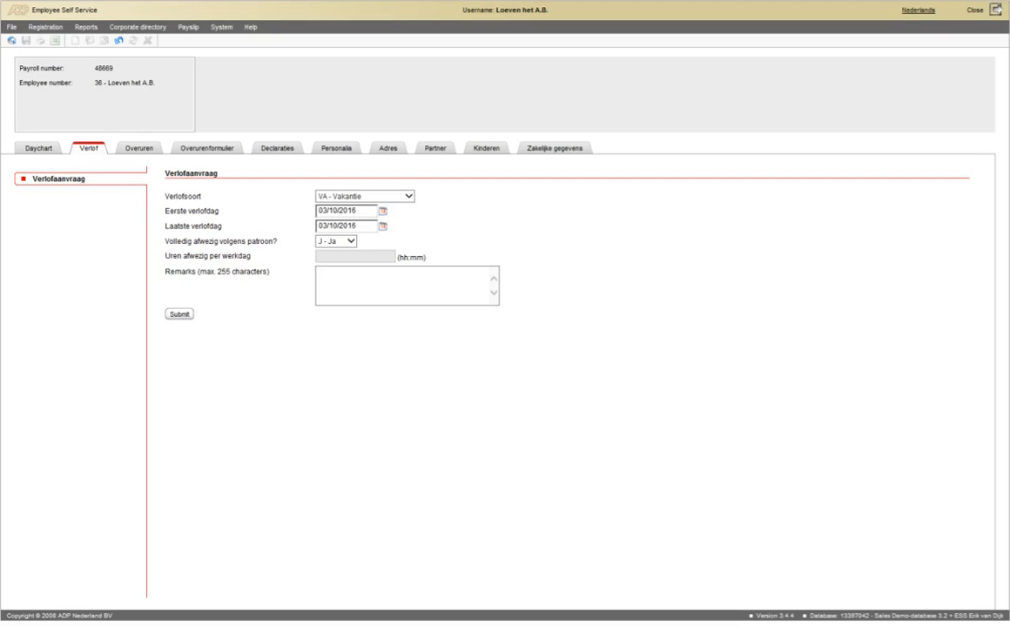
left_click(383, 225)
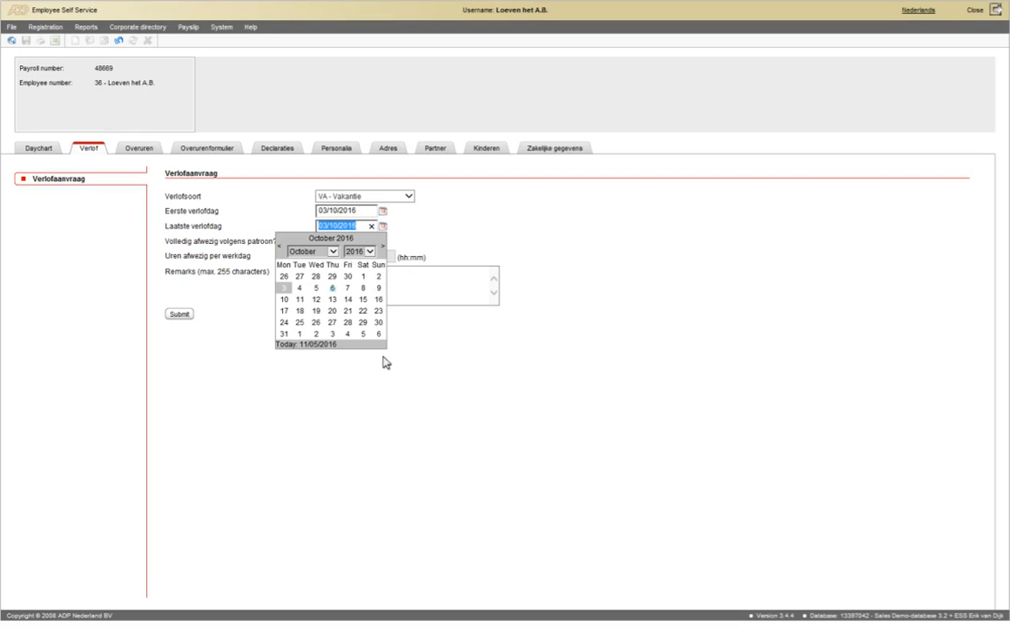
left_click(332, 289)
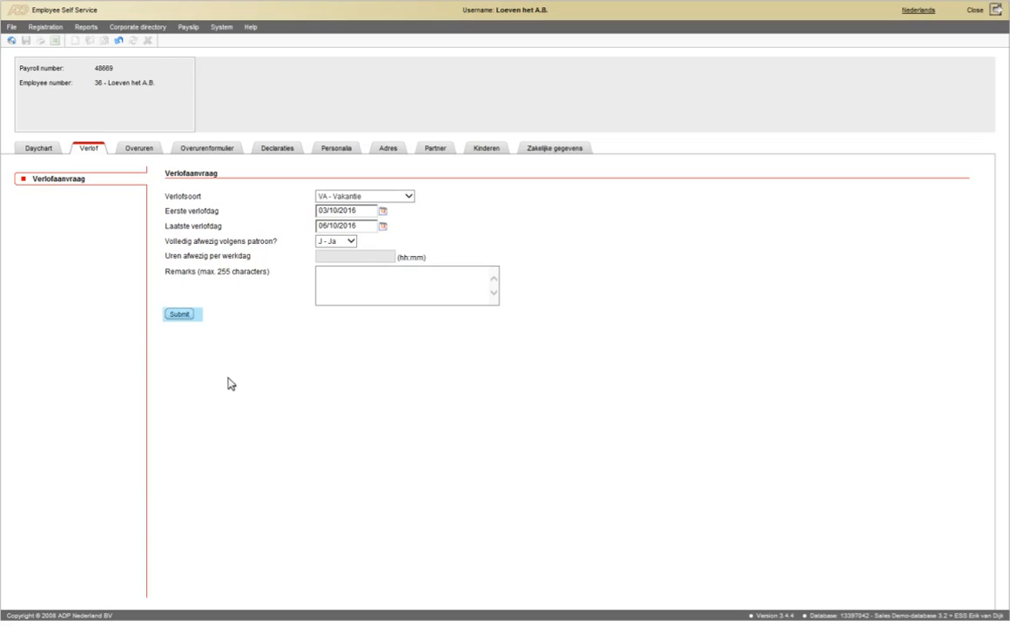
Step: Submit the leave request with the remark "Vacation!" and close the submission confirmation
left_click(179, 314)
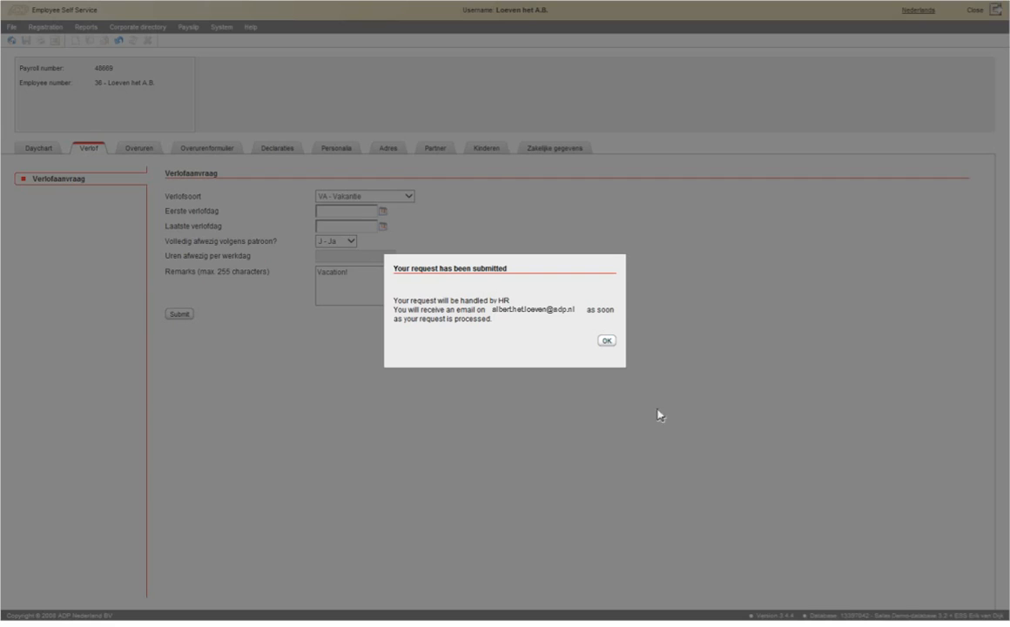
left_click(606, 342)
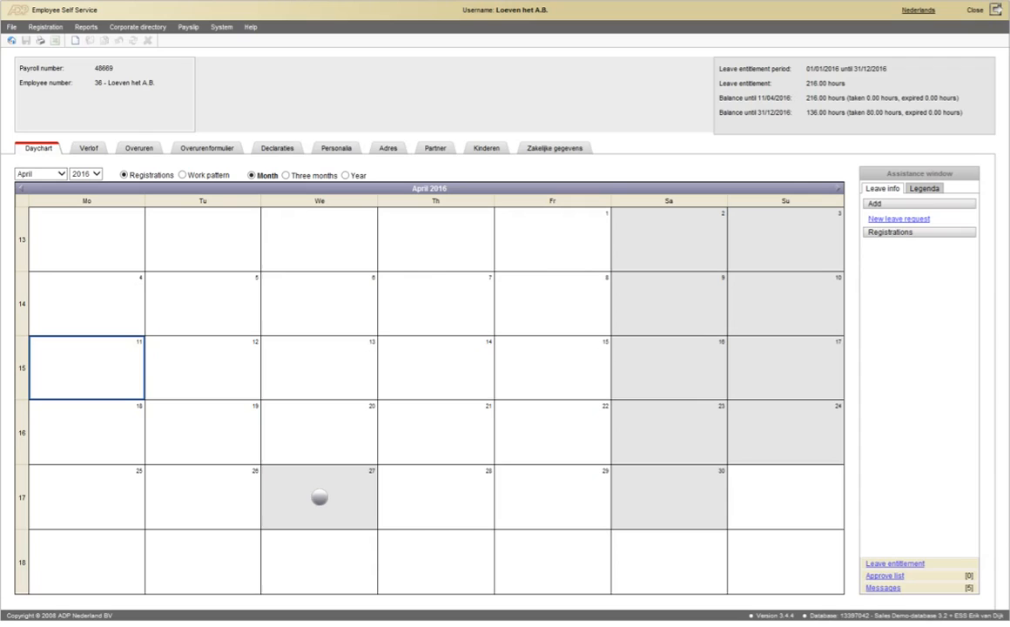
Step: Display October 2016 in the day chart and check the leave entitlement and leave balance overviews
left_click(41, 175)
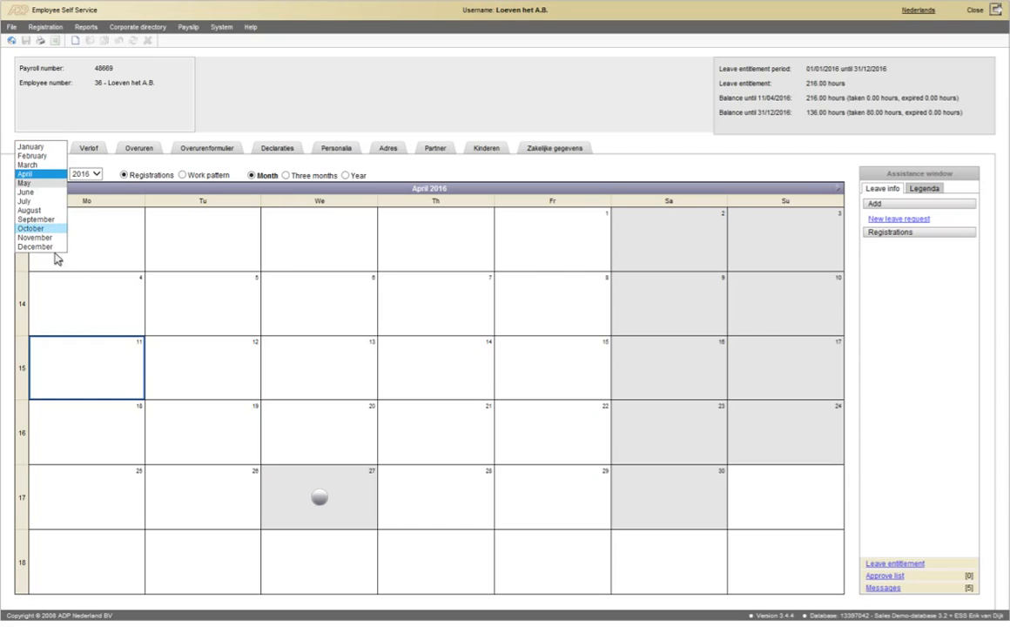
left_click(39, 230)
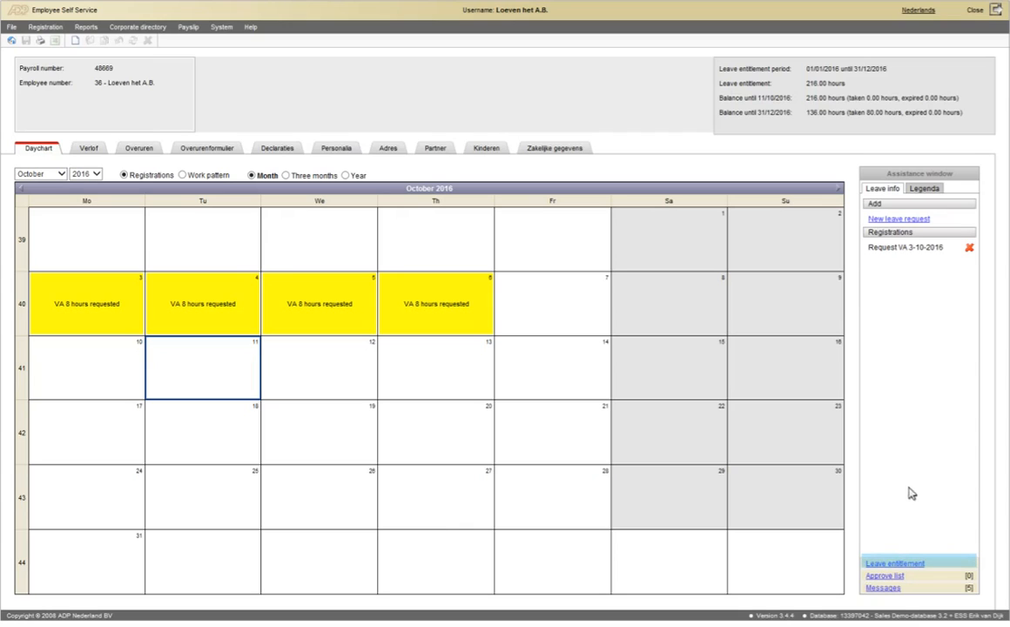
left_click(891, 564)
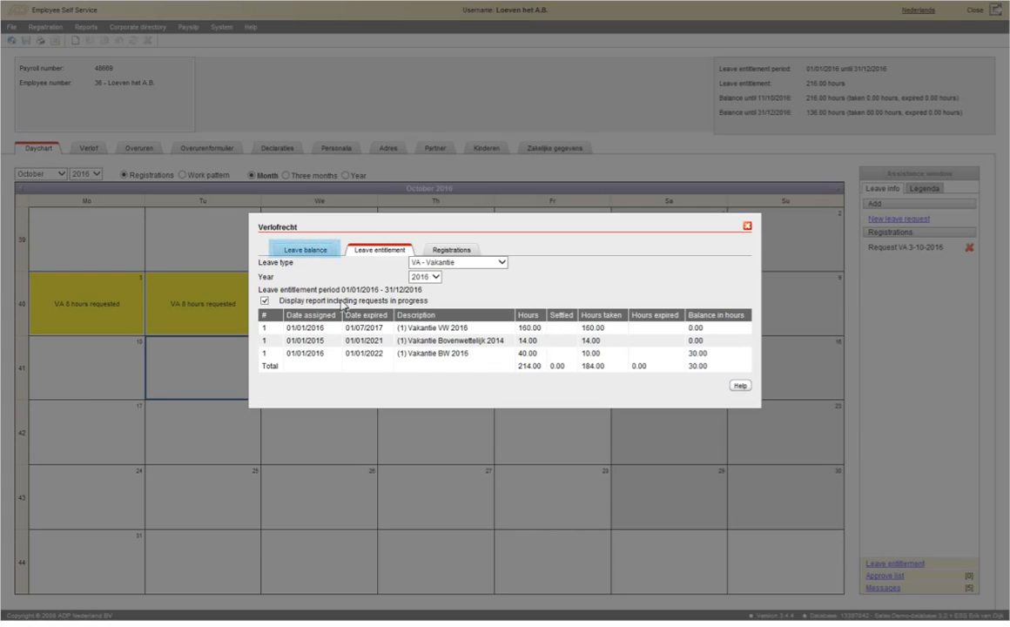
left_click(303, 251)
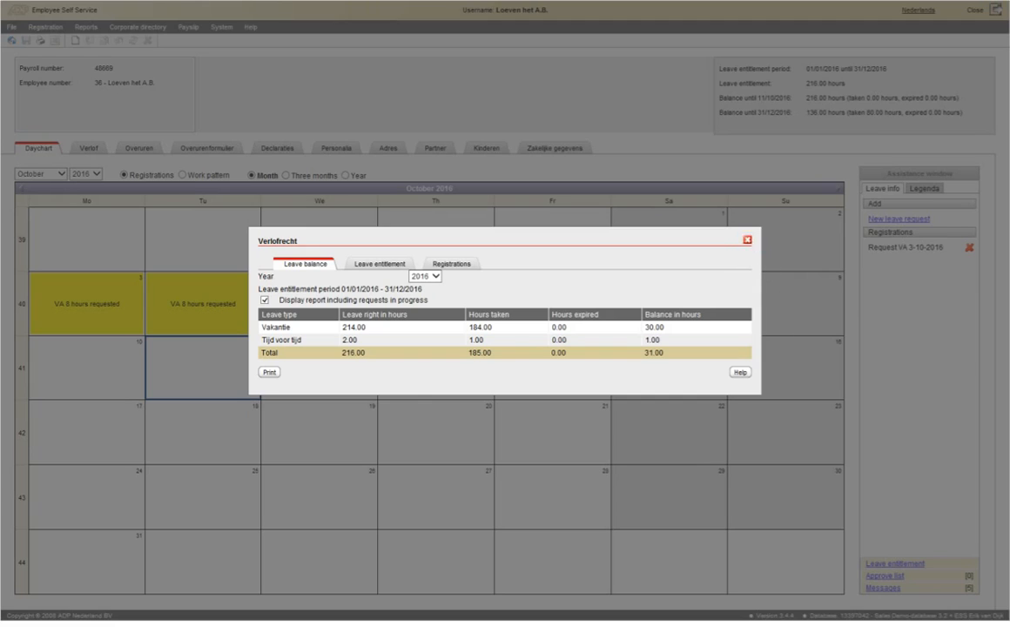
left_click(746, 241)
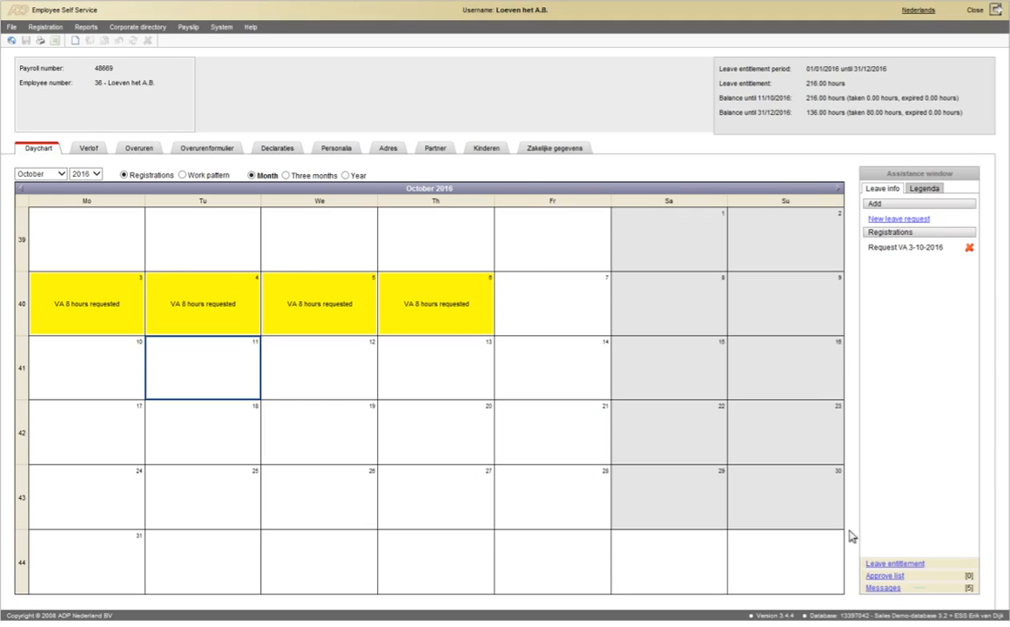
Step: Review the requests in progress in the messages list and close the employee's ESS session
left_click(881, 587)
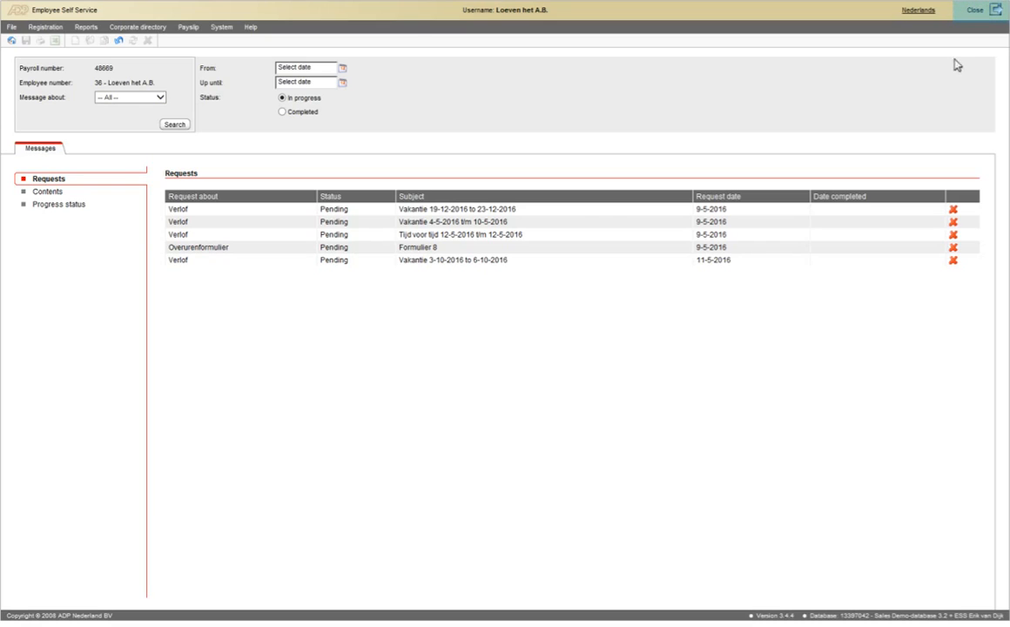
left_click(995, 11)
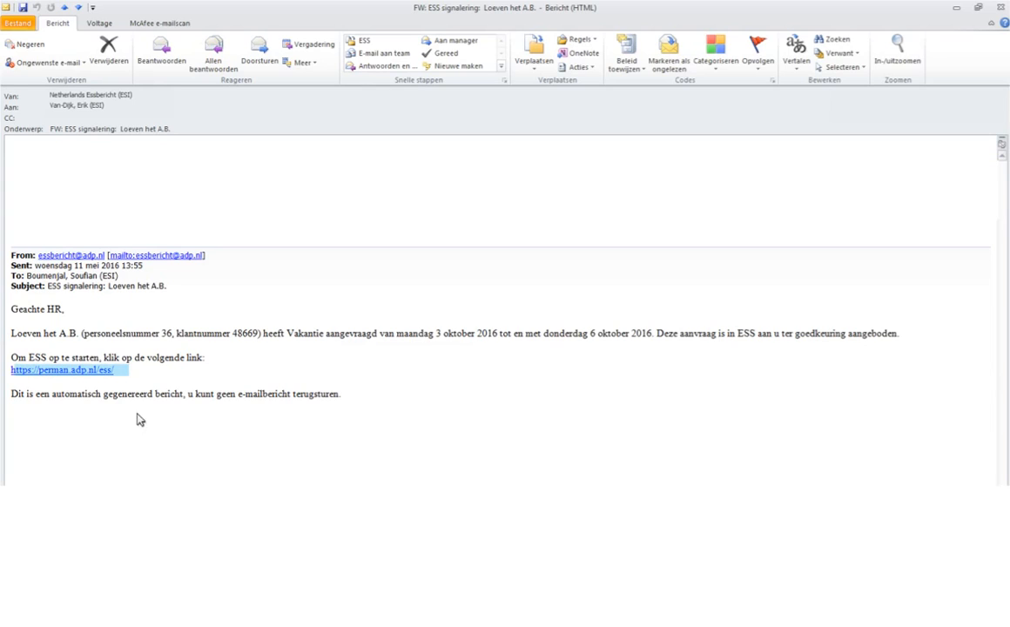
Step: Open ESS through the link in the HR notification e-mail and display the approver report
left_click(105, 370)
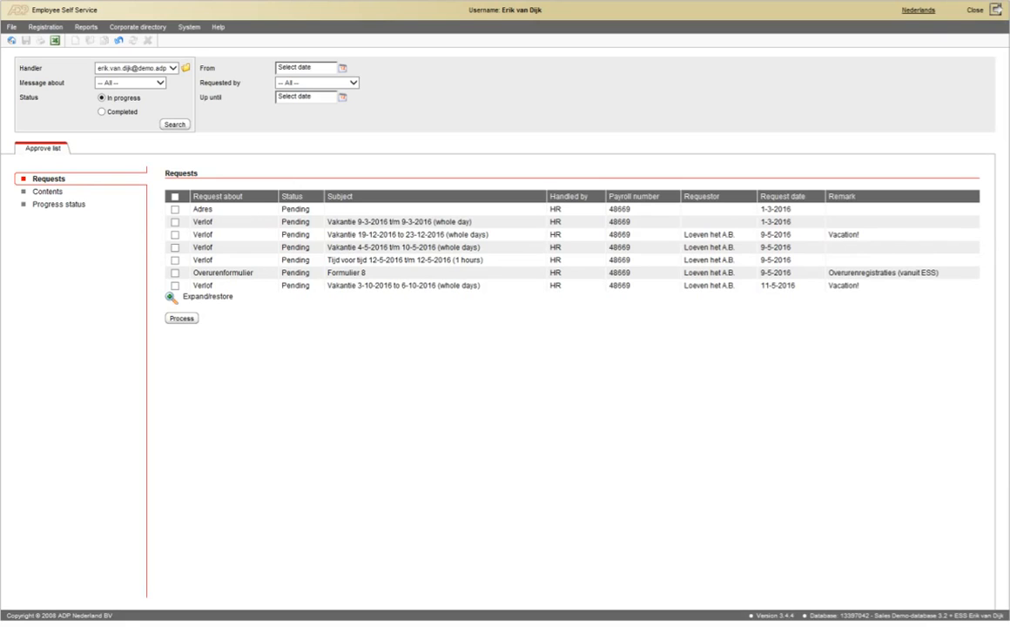
left_click(85, 27)
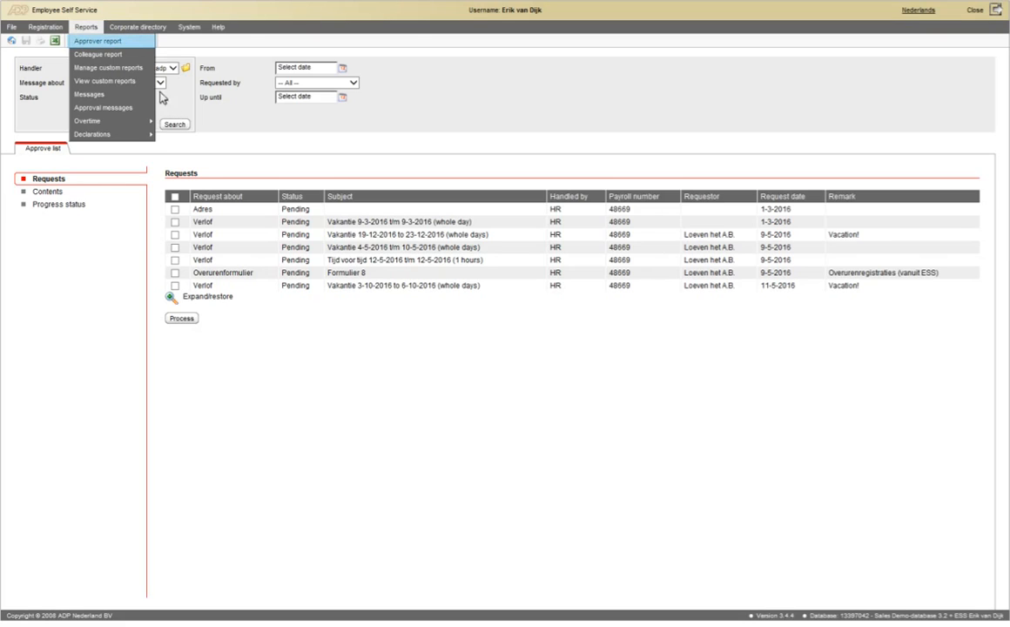
left_click(122, 41)
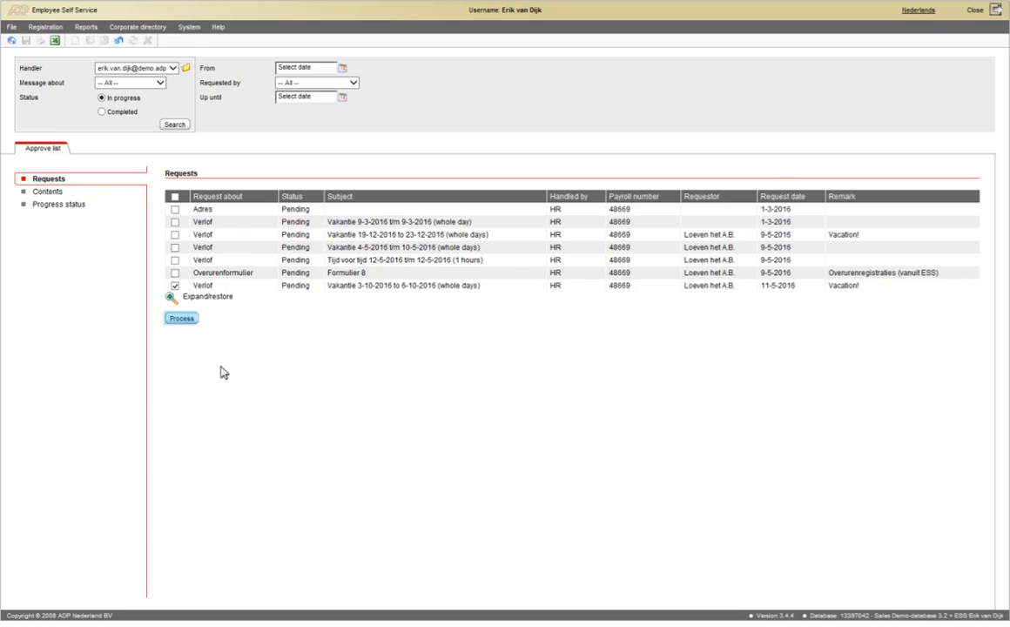
Step: Process the selected Vakantie request for 3-10-2016 to 6-10-2016, approving it with the remark "watch your hours."
left_click(182, 318)
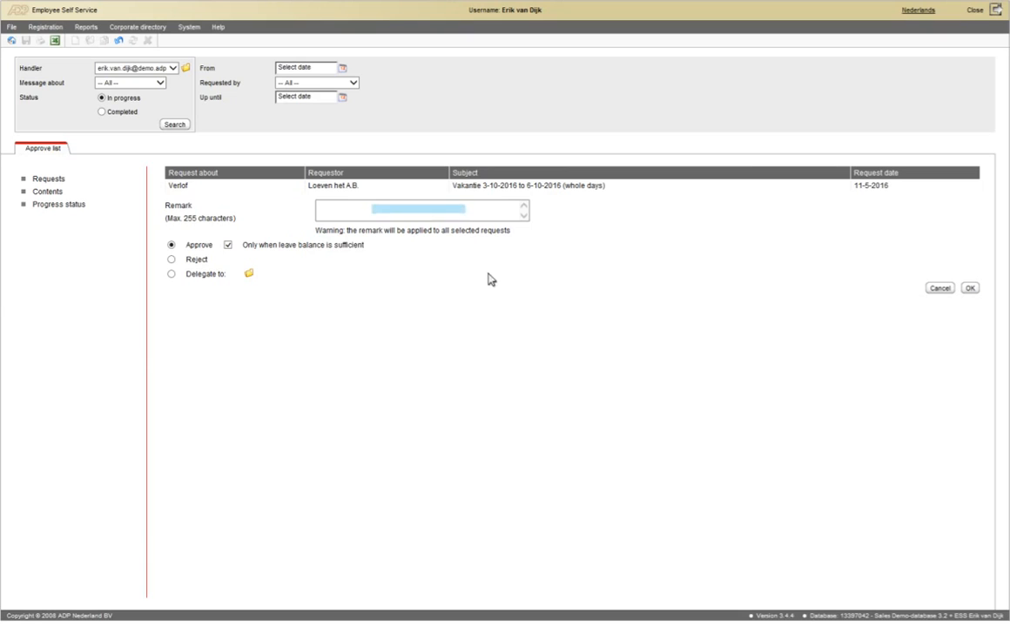
left_click(441, 211)
type("watch your hours.")
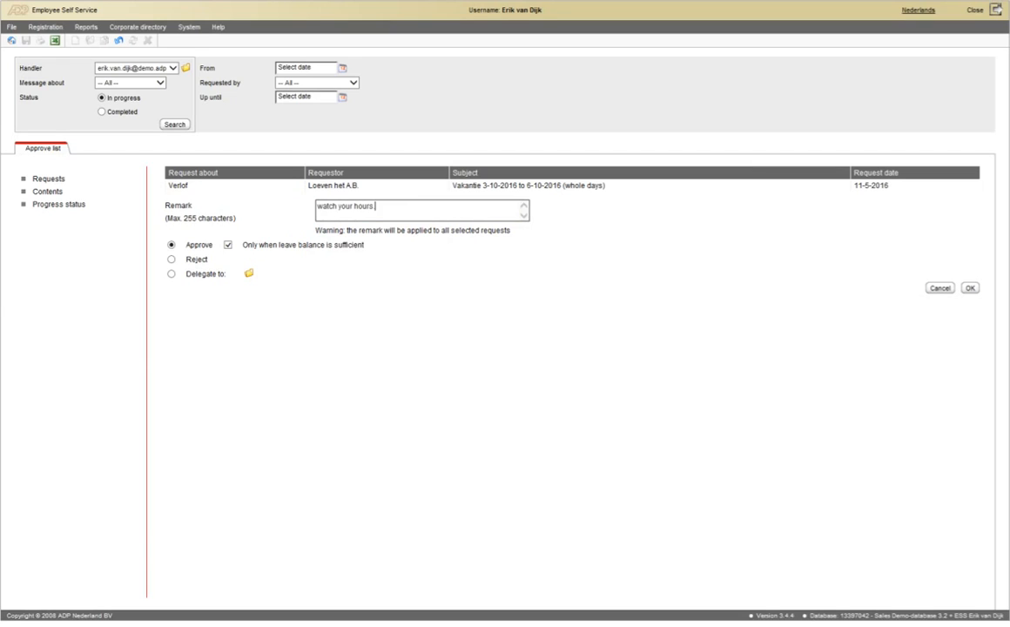
left_click(969, 291)
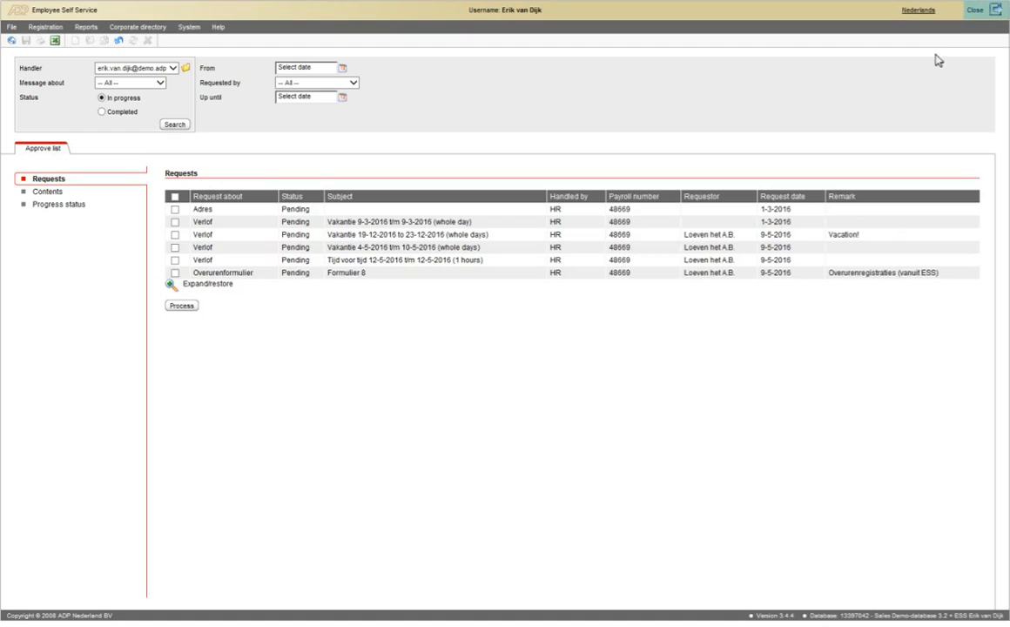
Step: Close the approver's session and open the employee's ESS through the link in the approval e-mail
left_click(985, 16)
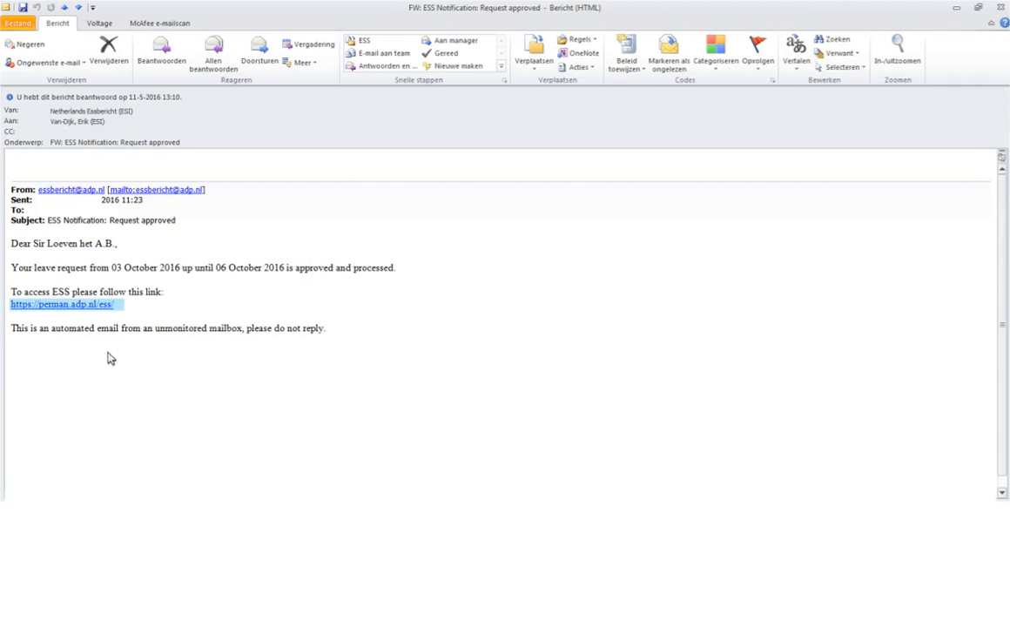
left_click(74, 305)
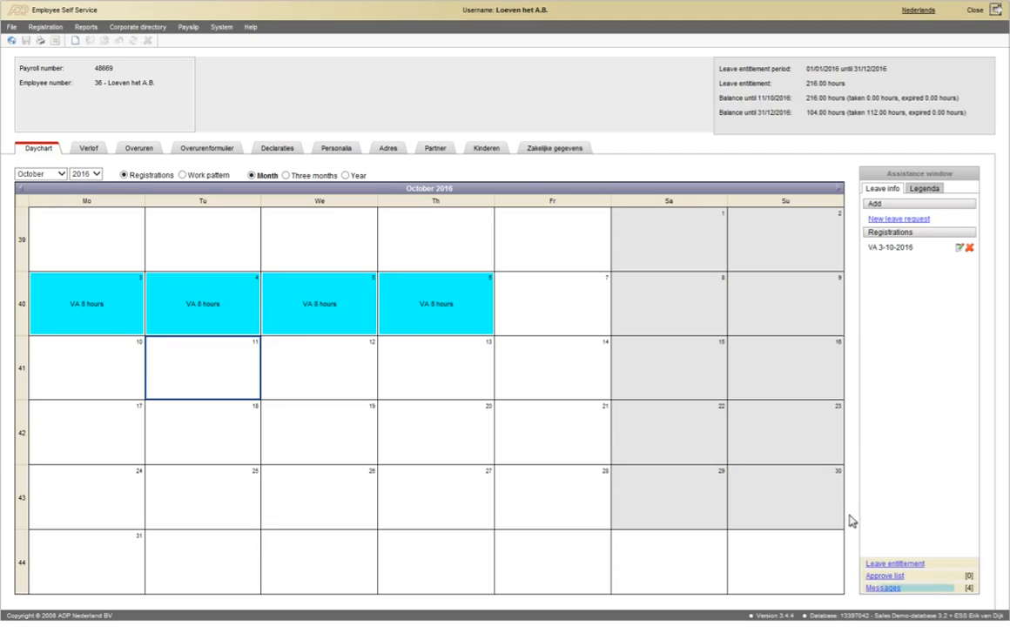
Step: List the completed requests in the messages and view the progress status of the 3-10-2016 to 6-10-2016 vacation request
left_click(883, 588)
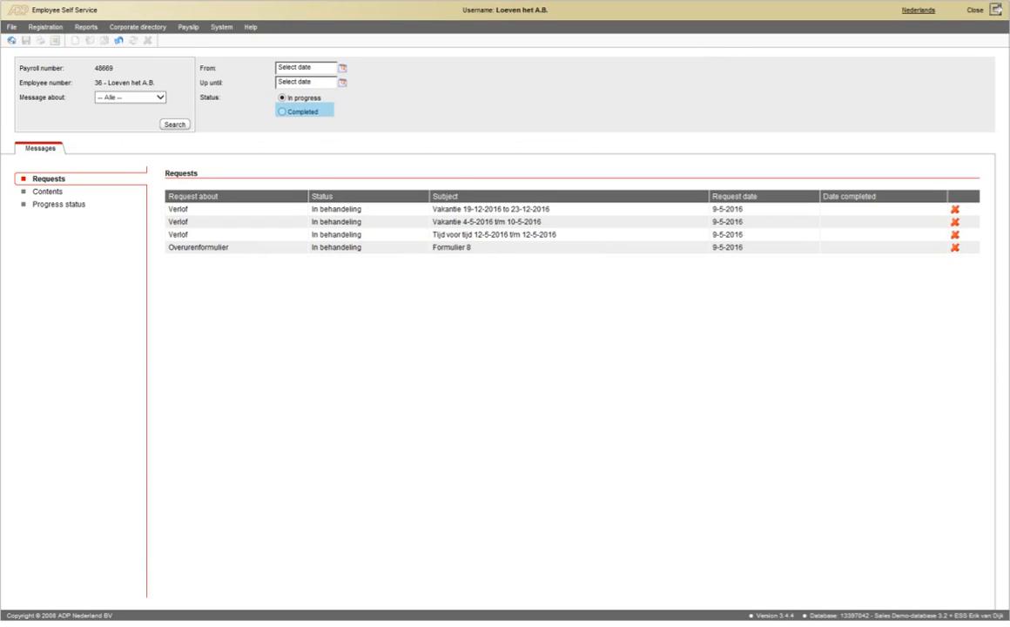
left_click(174, 125)
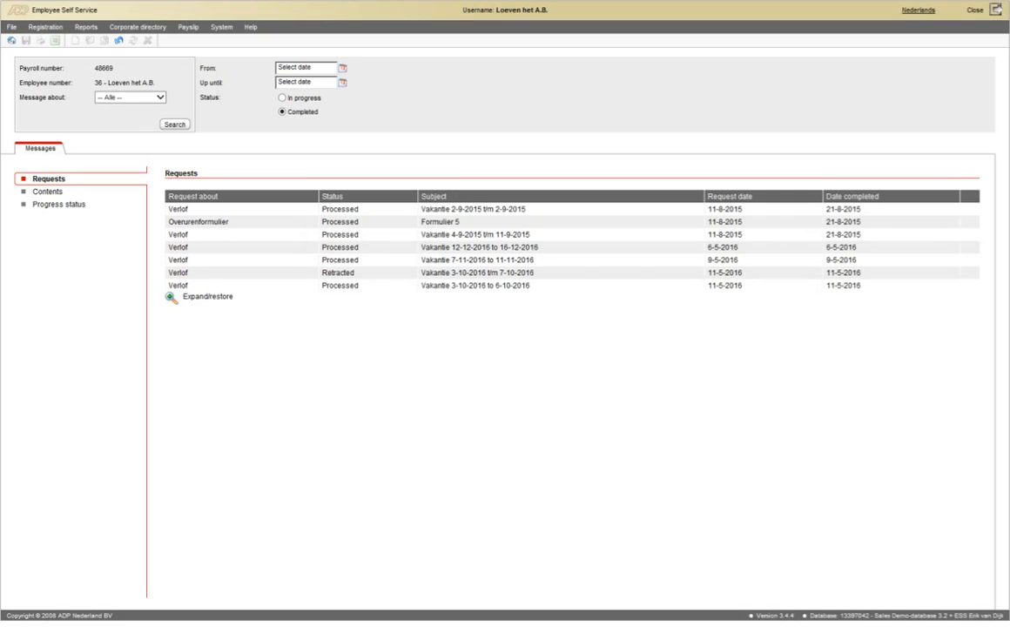
left_click(66, 207)
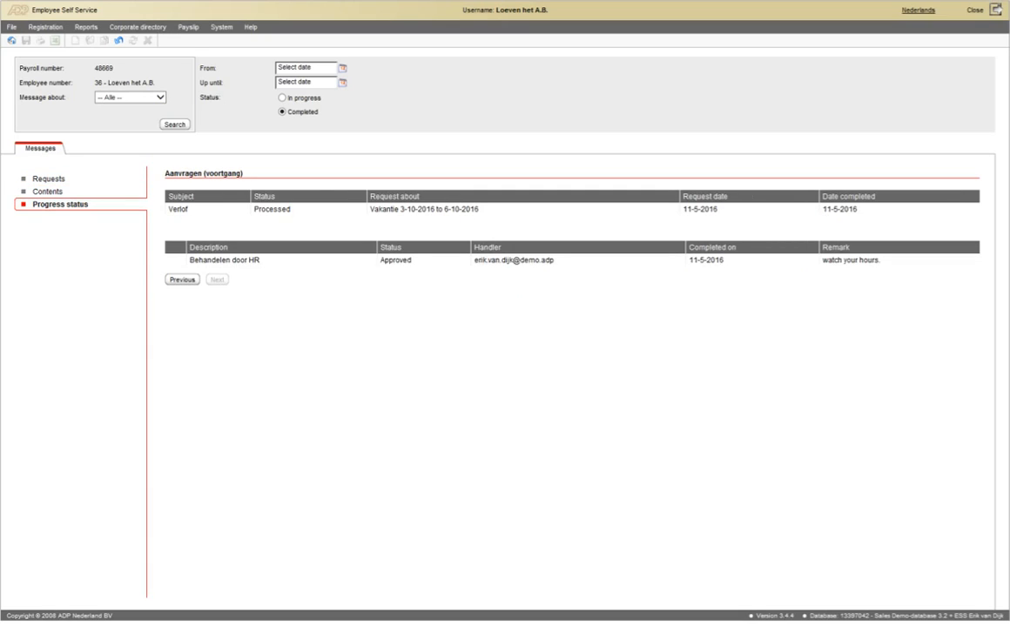